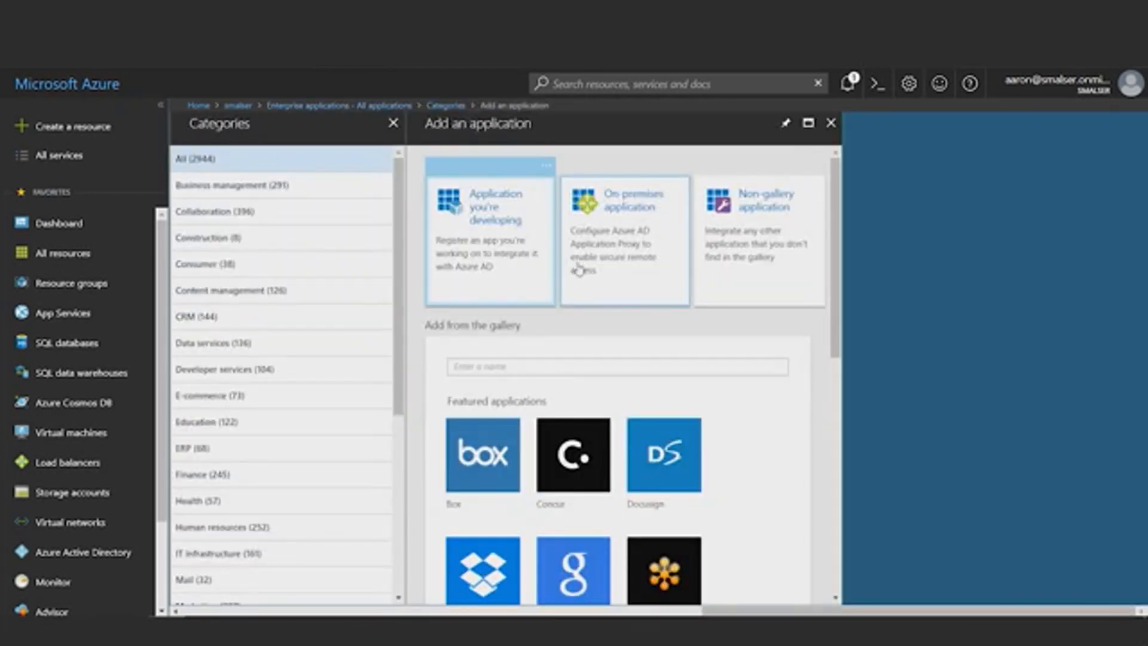
# Step: Browse the featured gallery applications and return to the list of all enterprise applications
pyautogui.scroll(-6, 578, 267)
pyautogui.scroll(-2, 578, 268)
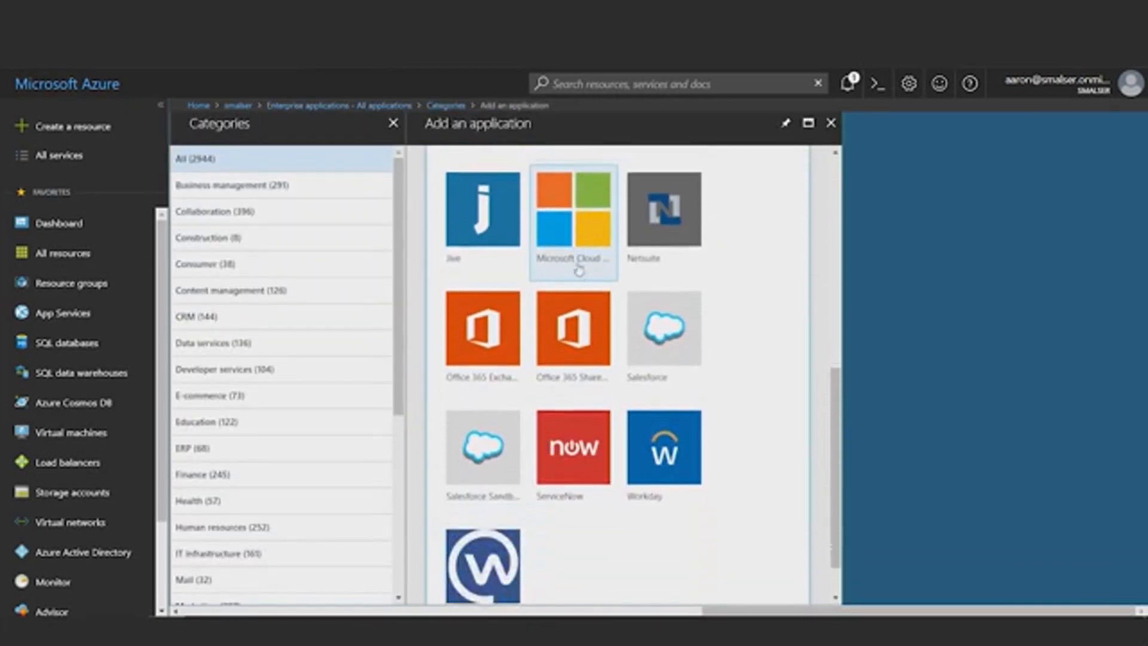
pyautogui.scroll(8, 578, 267)
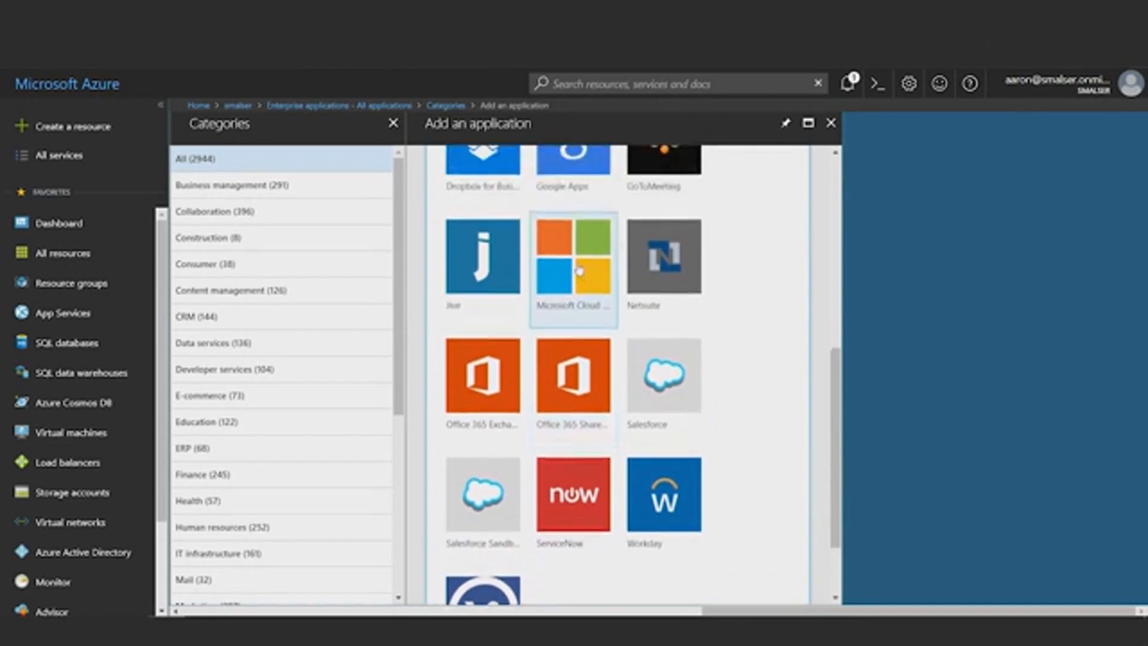
pyautogui.click(831, 123)
pyautogui.click(394, 123)
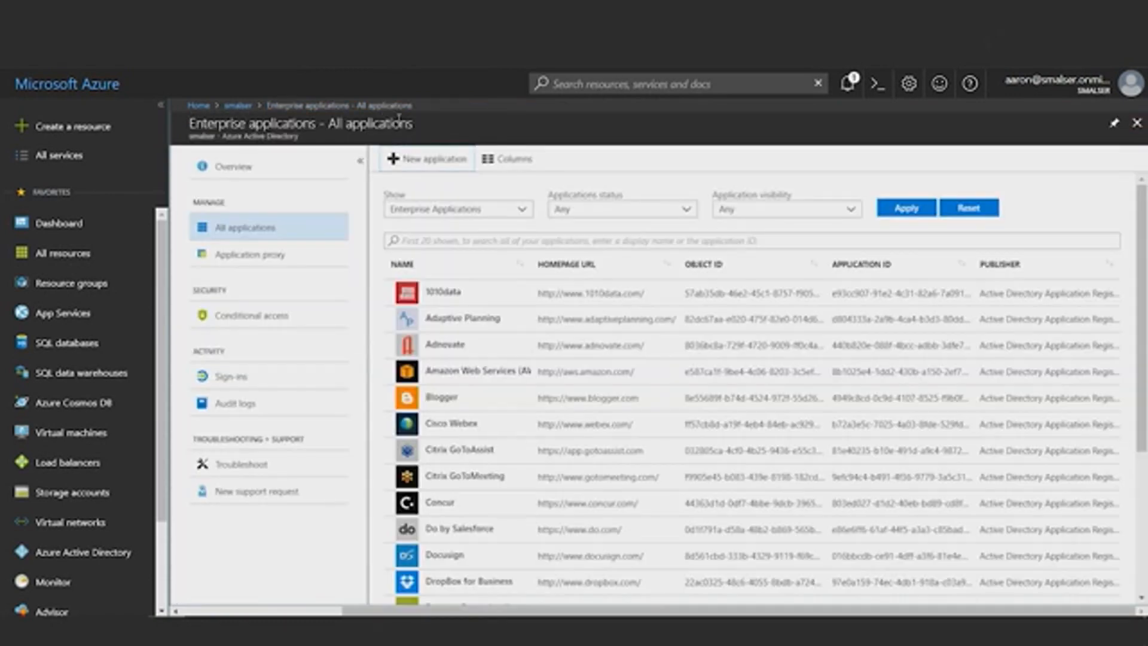
# Step: Search the enterprise applications for Salesforce and open the Salesforce 1 application
pyautogui.click(448, 241)
pyautogui.write('Salesforce')
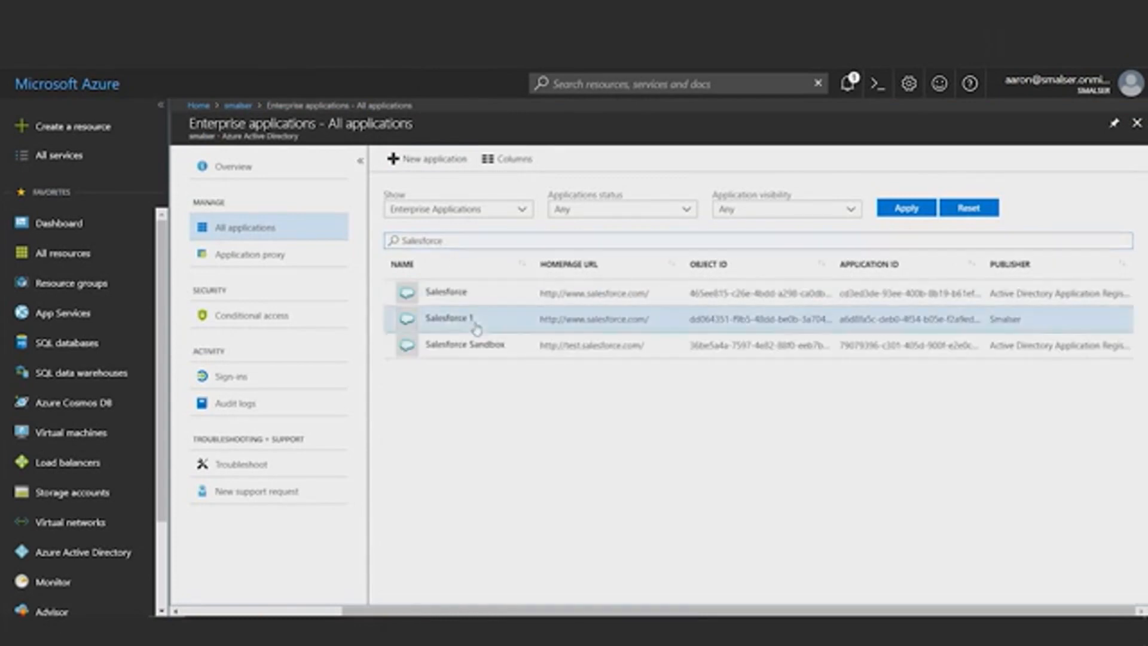
pyautogui.click(476, 323)
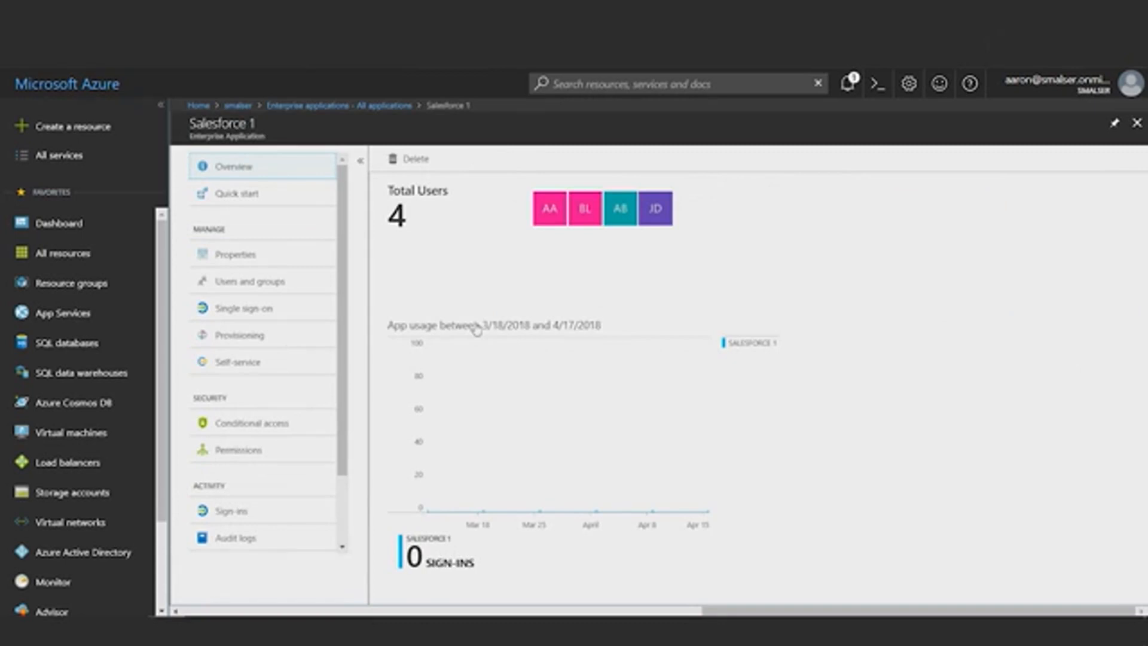
# Step: Start a new user assignment for Salesforce 1 and select the user to assign from the directory list
pyautogui.click(286, 285)
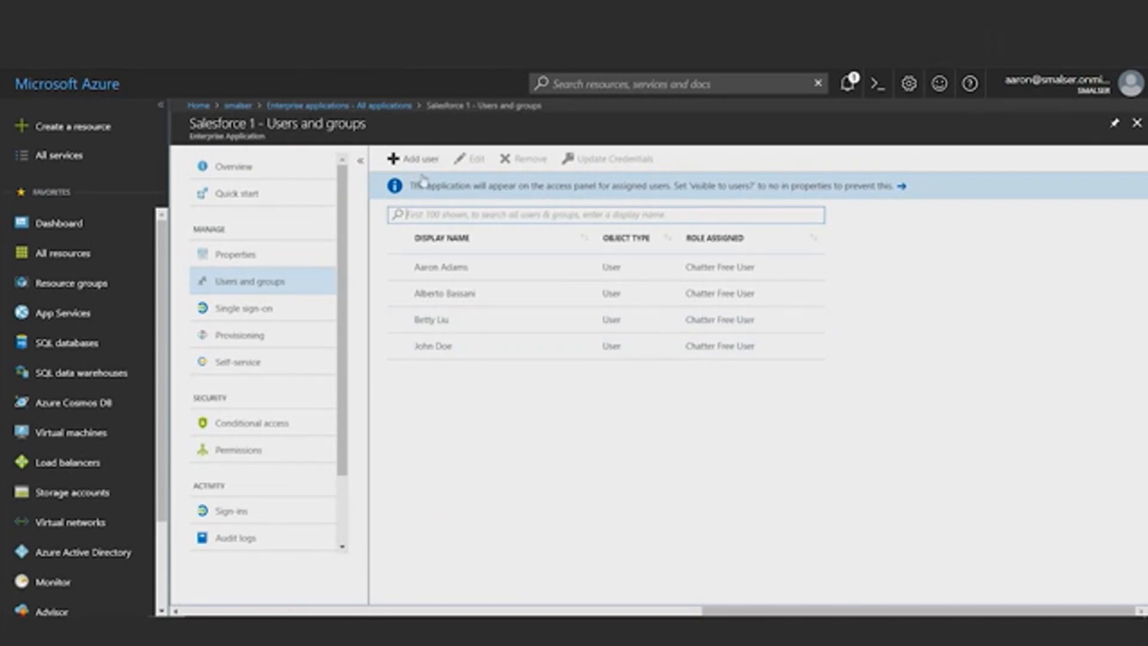
pyautogui.click(413, 157)
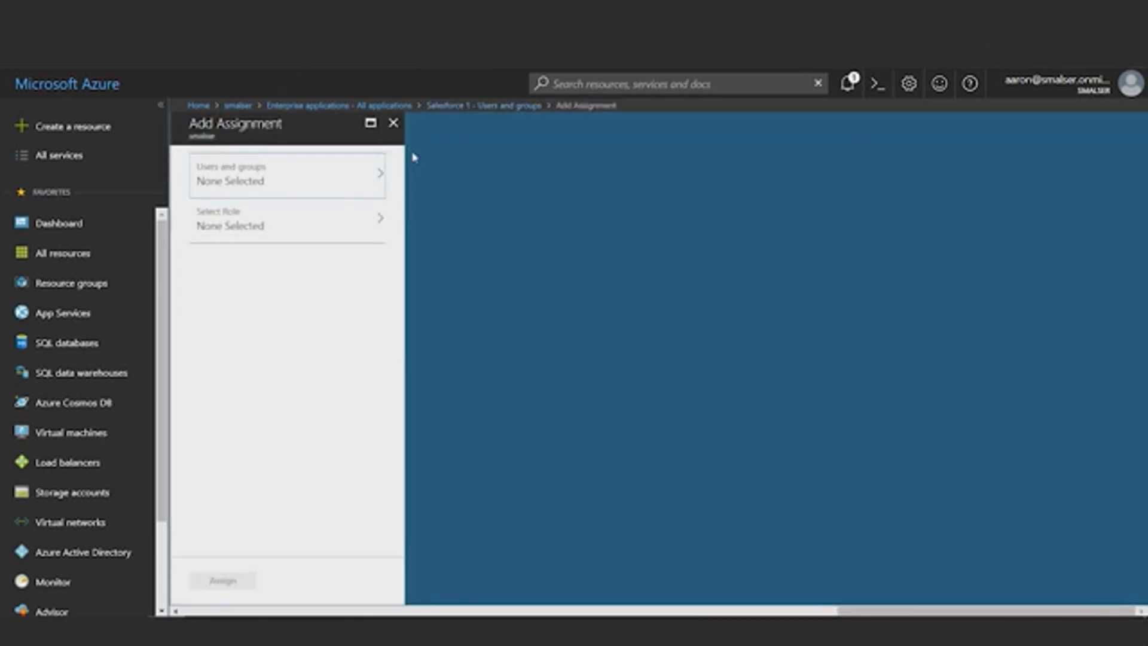
pyautogui.click(364, 179)
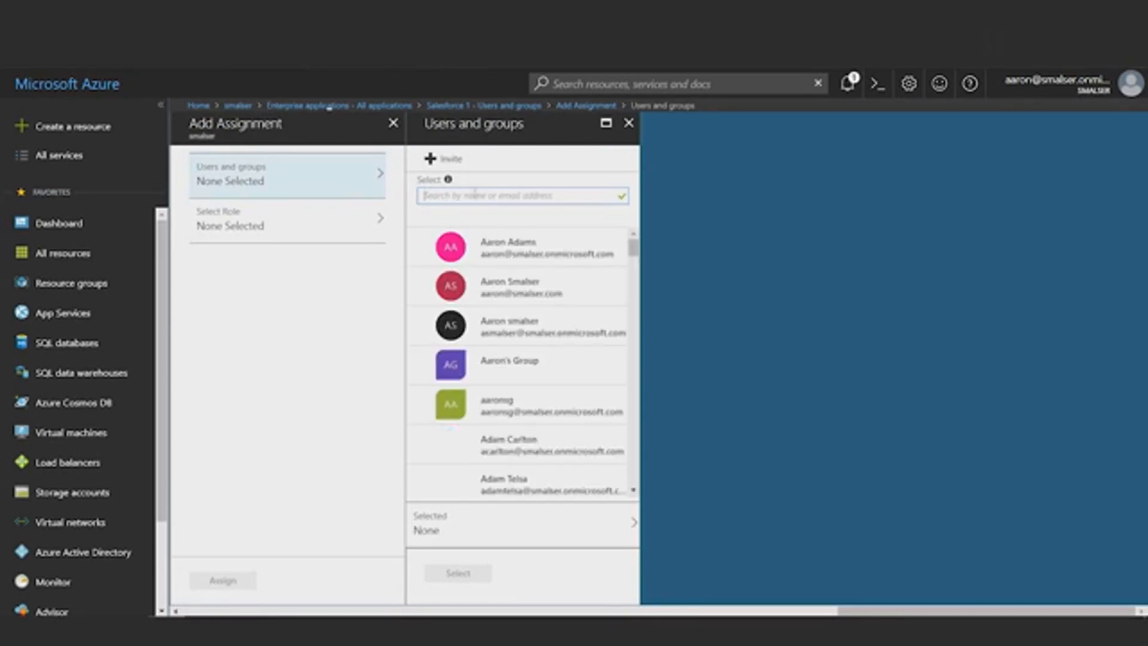
pyautogui.scroll(-3, 528, 292)
pyautogui.scroll(-12, 528, 292)
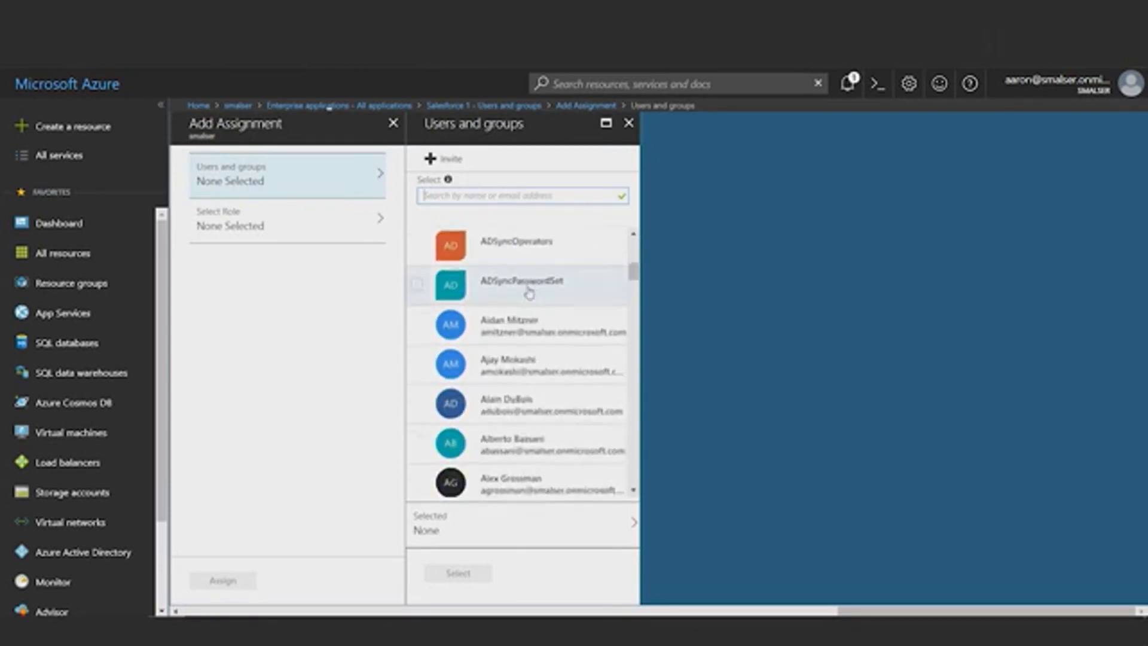
pyautogui.scroll(-1, 529, 292)
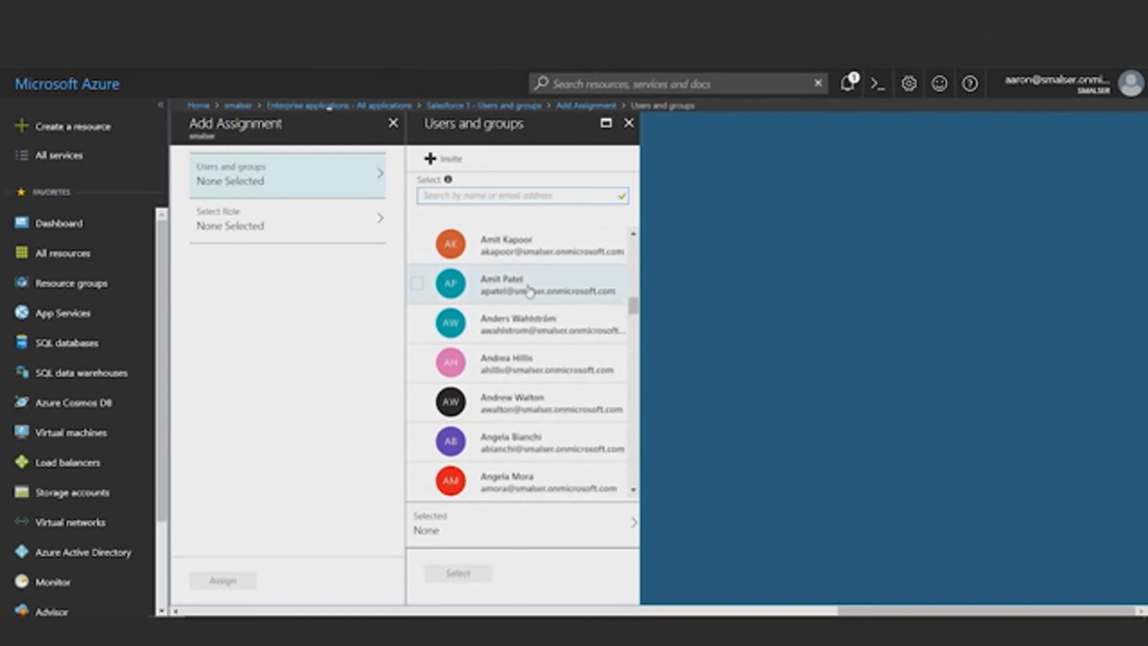
pyautogui.click(528, 291)
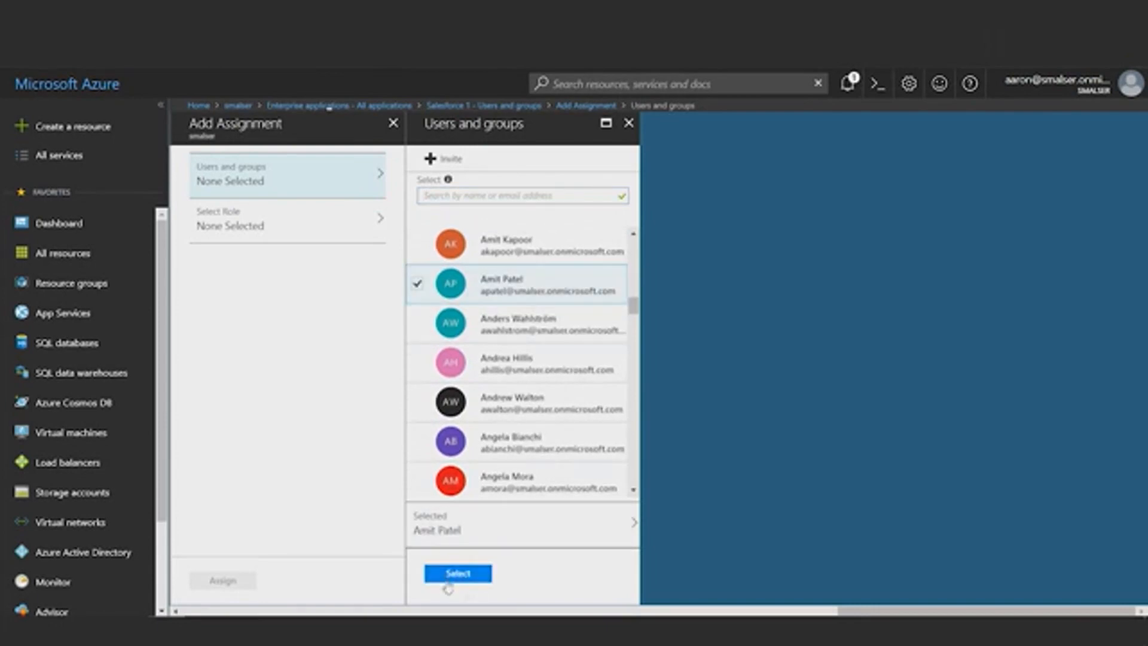
pyautogui.click(451, 578)
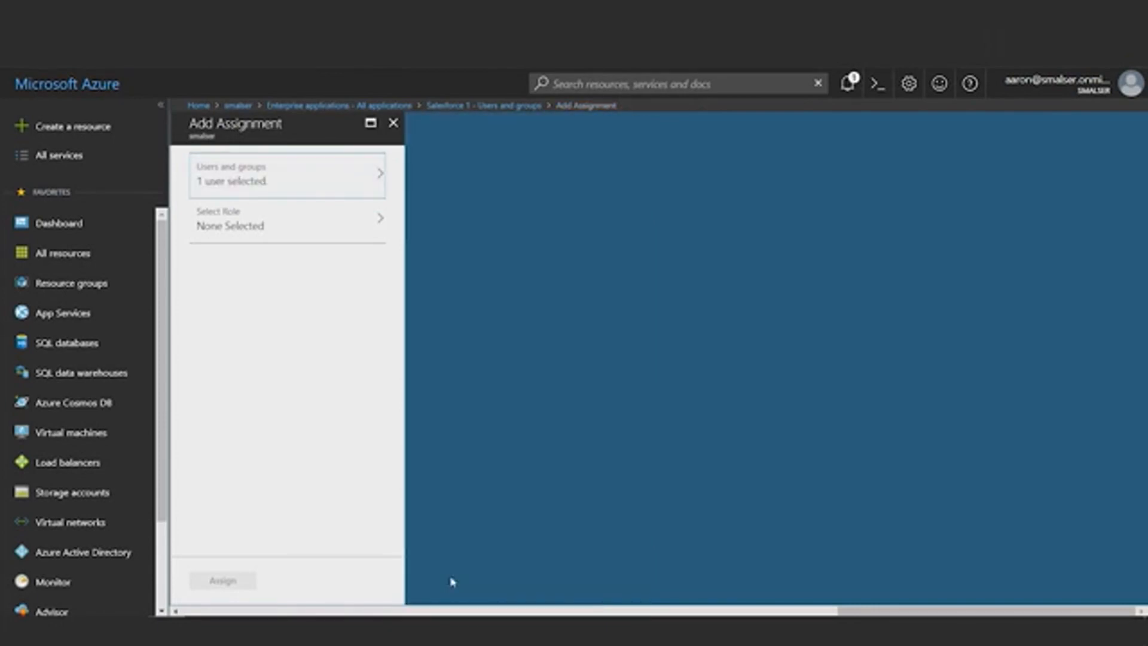
# Step: Give the selected user the Chatter Free User role and complete the assignment
pyautogui.click(280, 233)
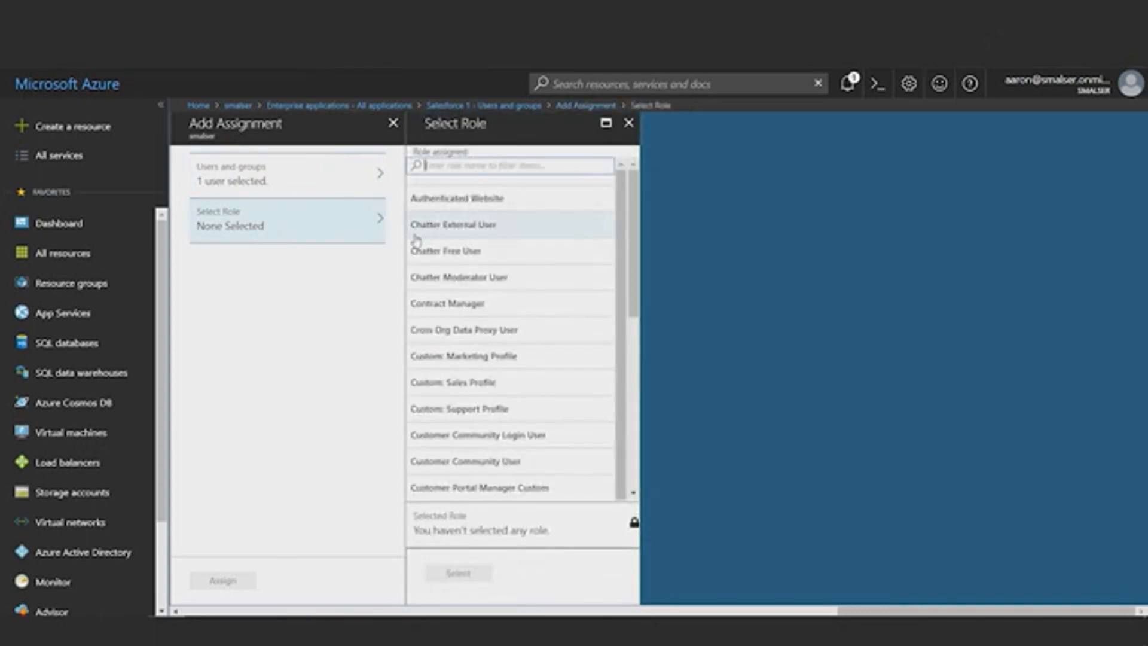
pyautogui.click(489, 251)
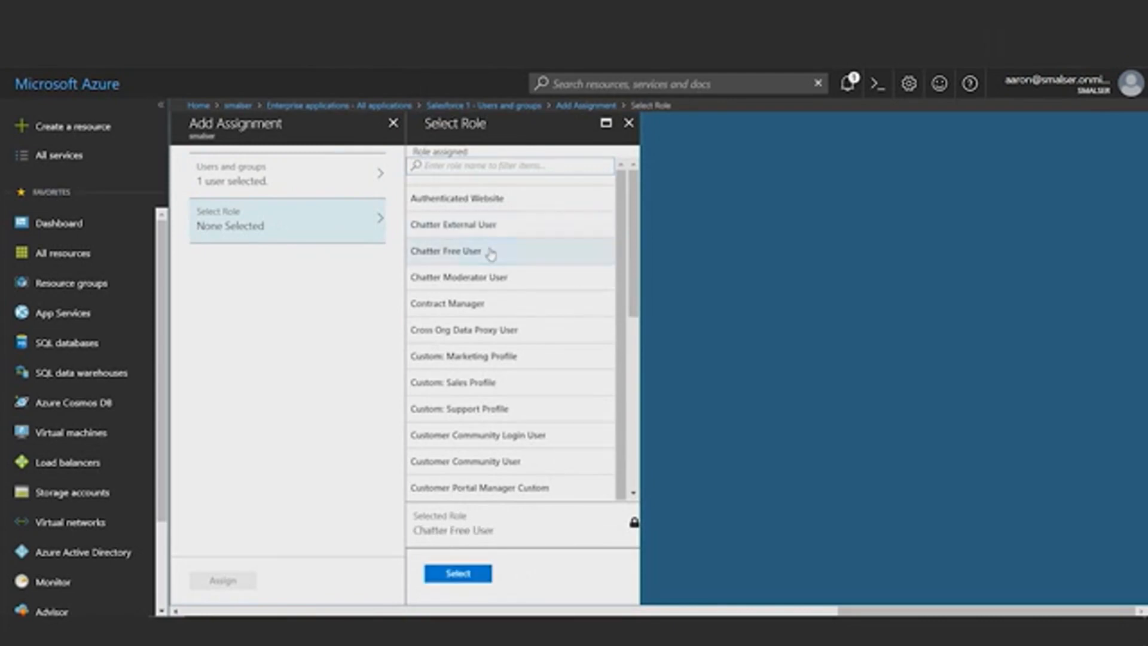
pyautogui.click(458, 573)
pyautogui.click(222, 580)
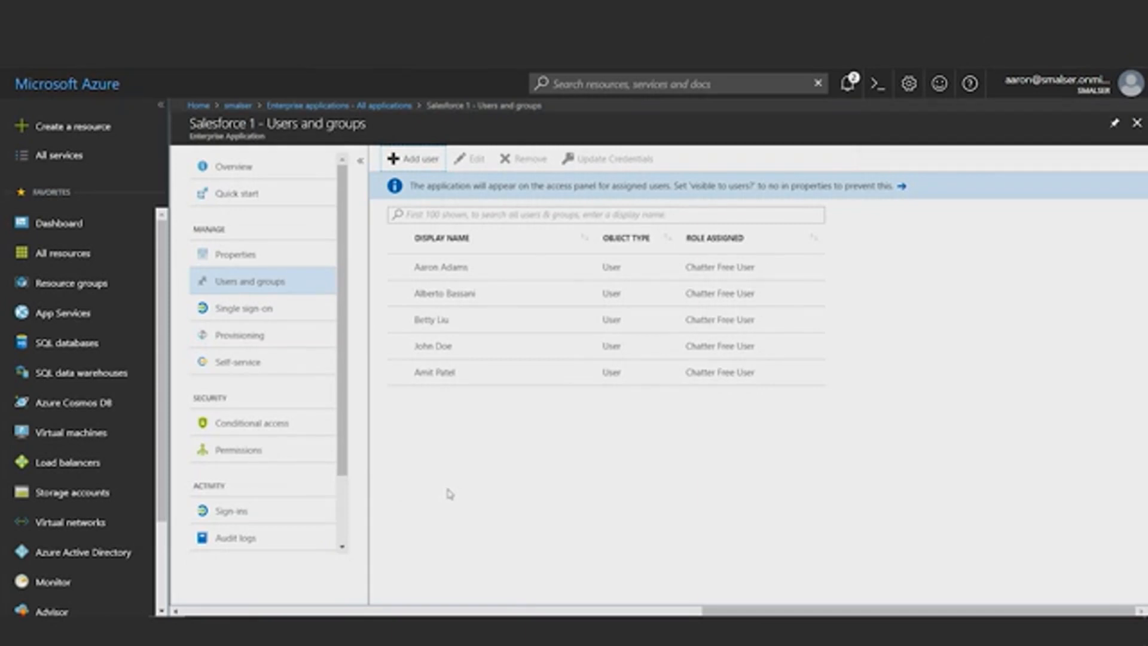
# Step: Open the provisioning settings of Salesforce 1 and test the connection with the stored admin credentials
pyautogui.click(272, 341)
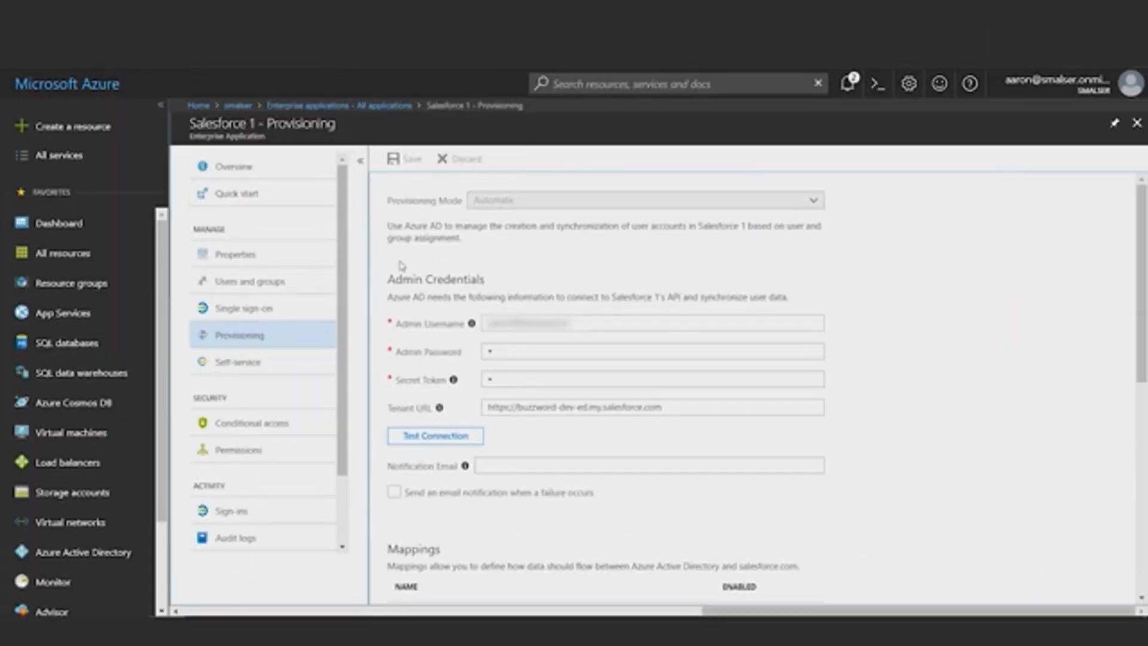
pyautogui.click(429, 440)
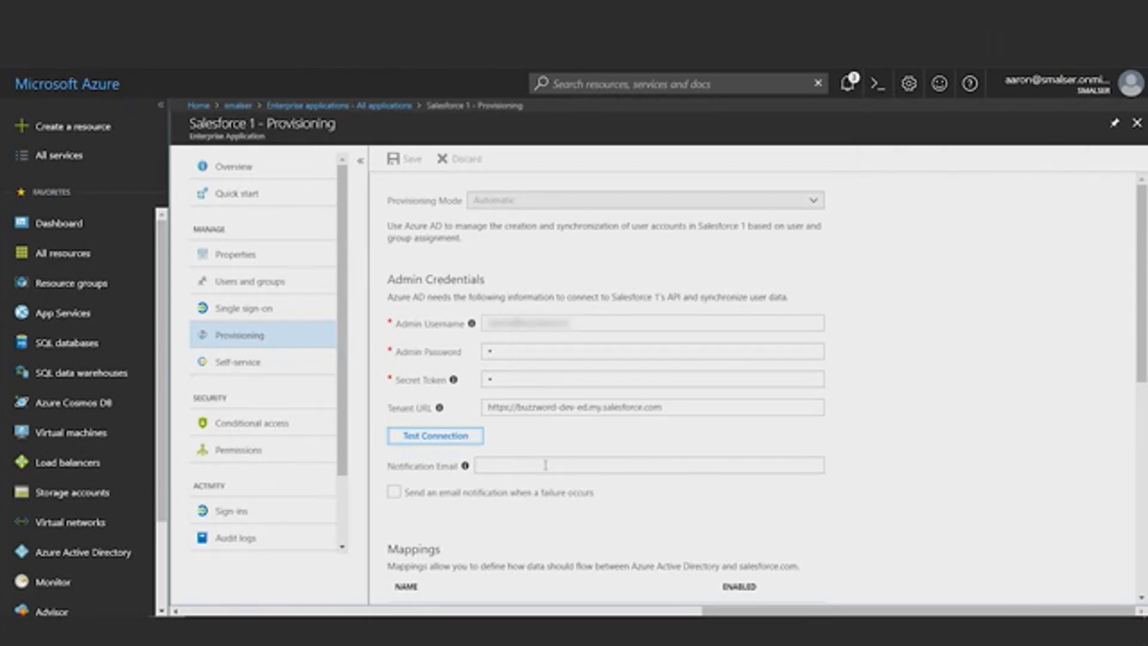
# Step: Examine the attribute mapping for synchronizing Azure Active Directory users to salesforce.com, widening the Salesforce attribute column, and close it
pyautogui.scroll(-2, 545, 464)
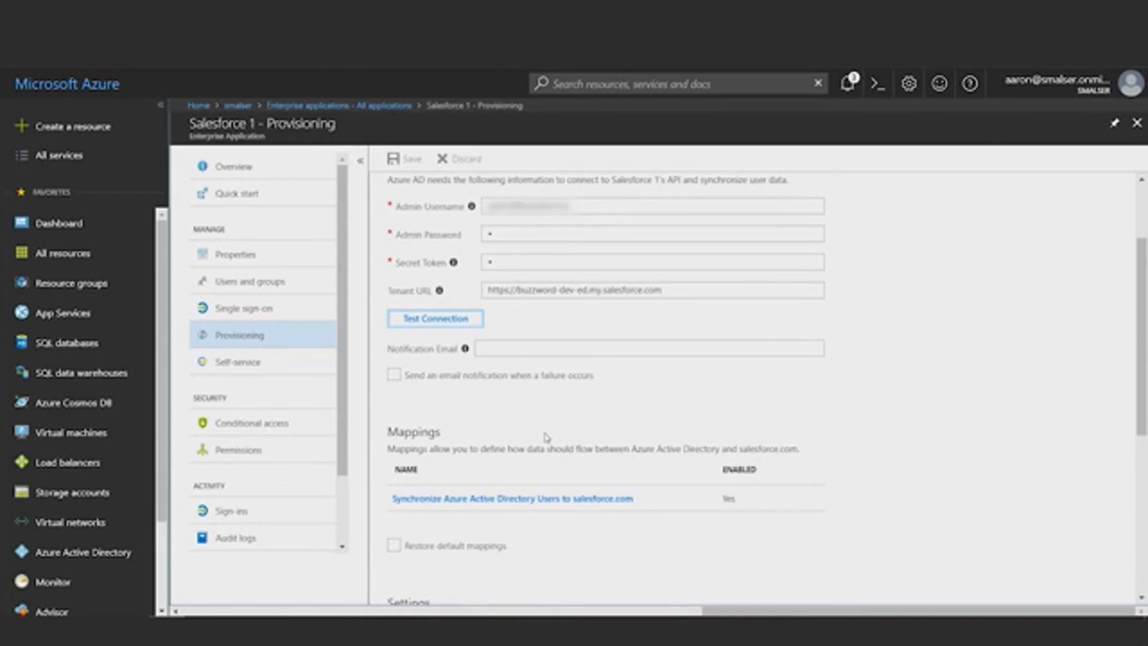
pyautogui.click(519, 502)
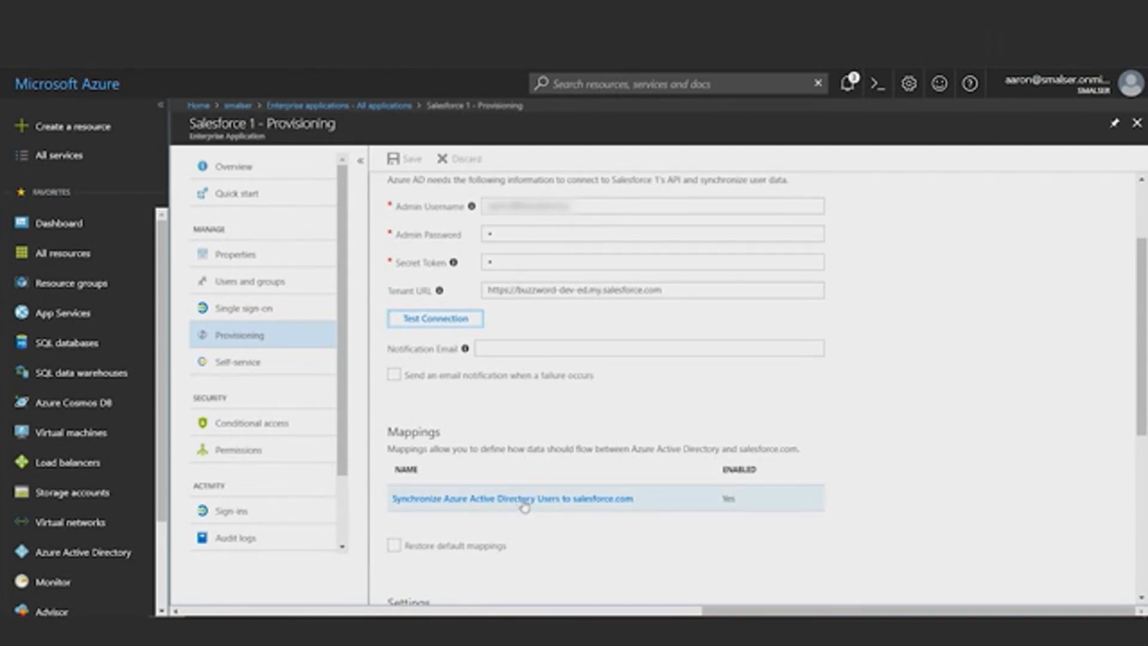
pyautogui.click(524, 501)
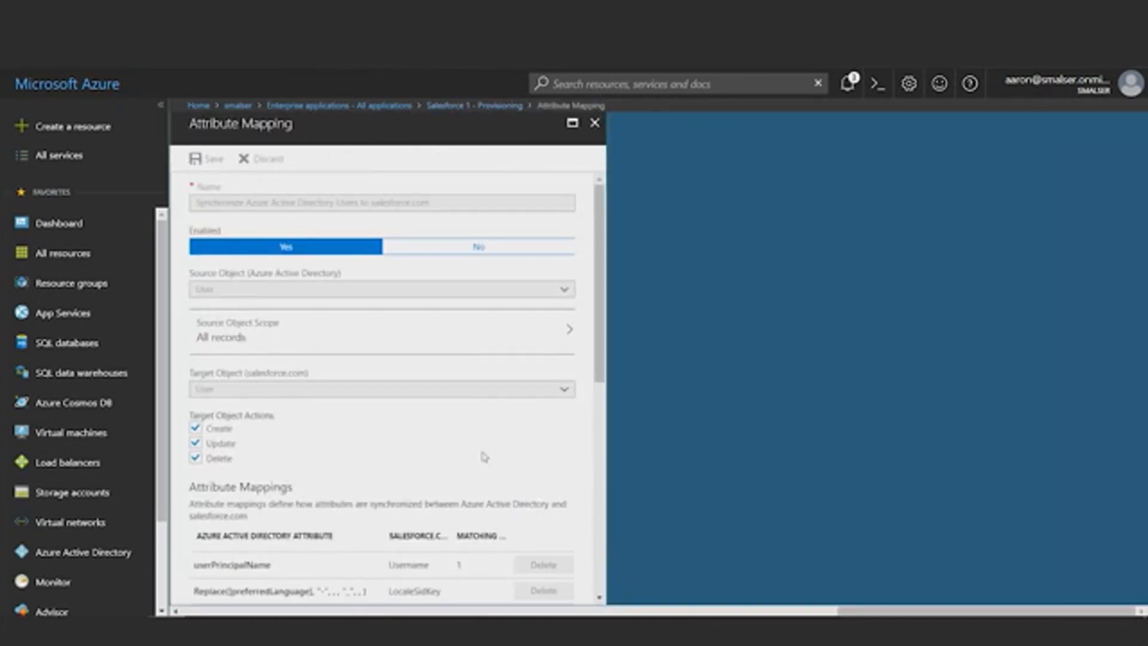
pyautogui.scroll(-5, 484, 457)
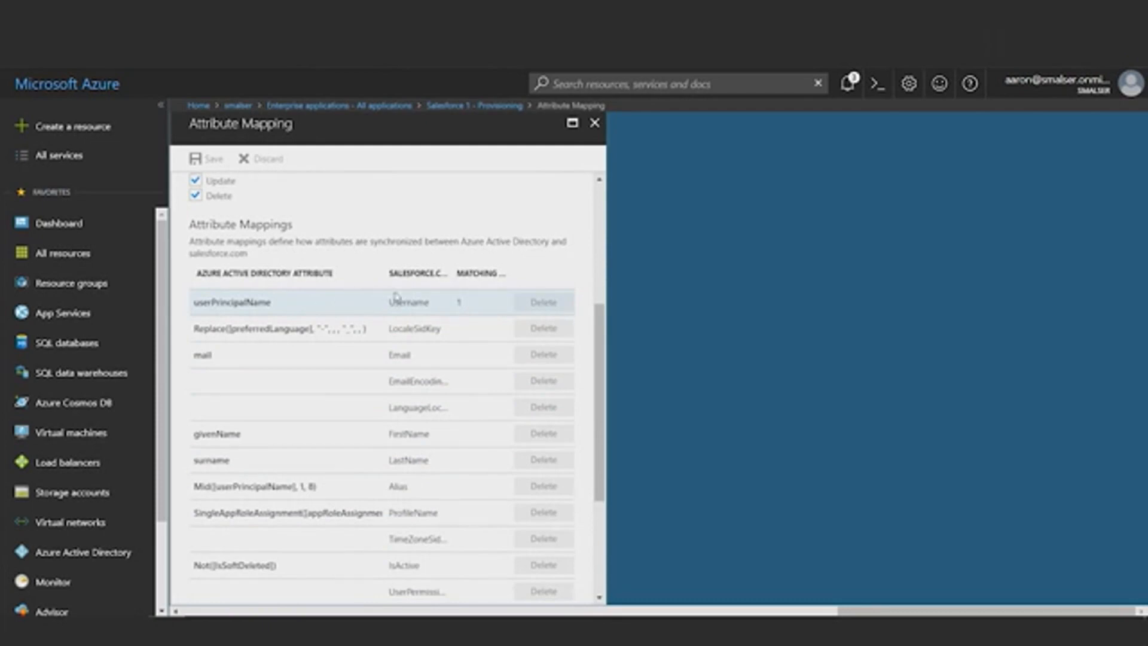
pyautogui.moveTo(460, 278); pyautogui.dragTo(475, 278)
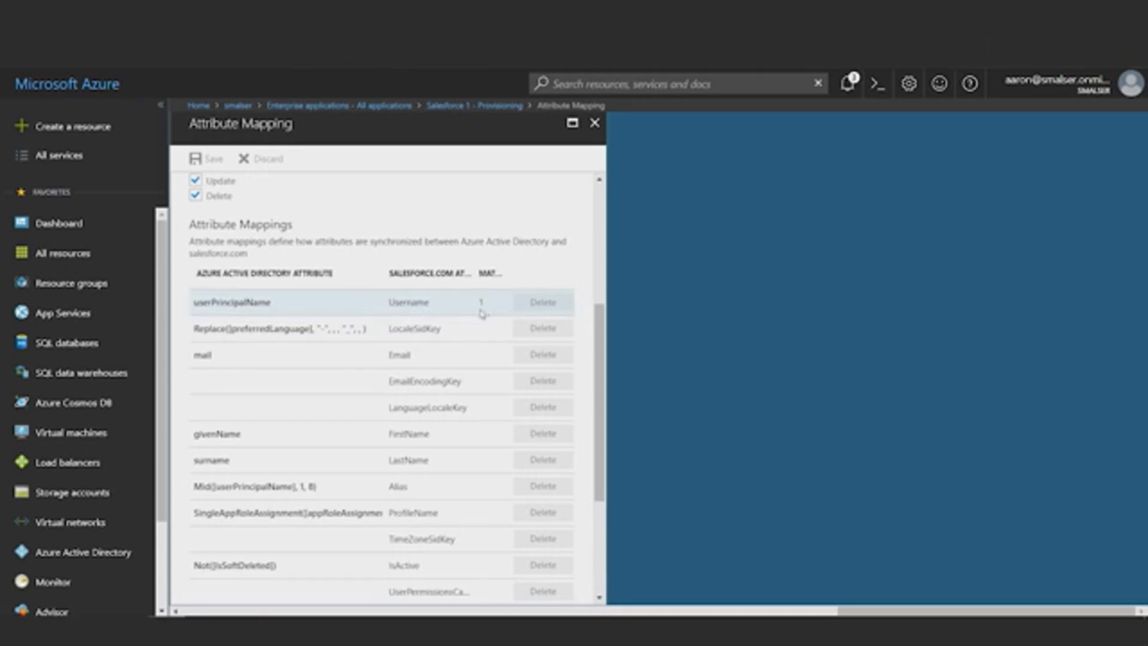
pyautogui.scroll(-3, 486, 313)
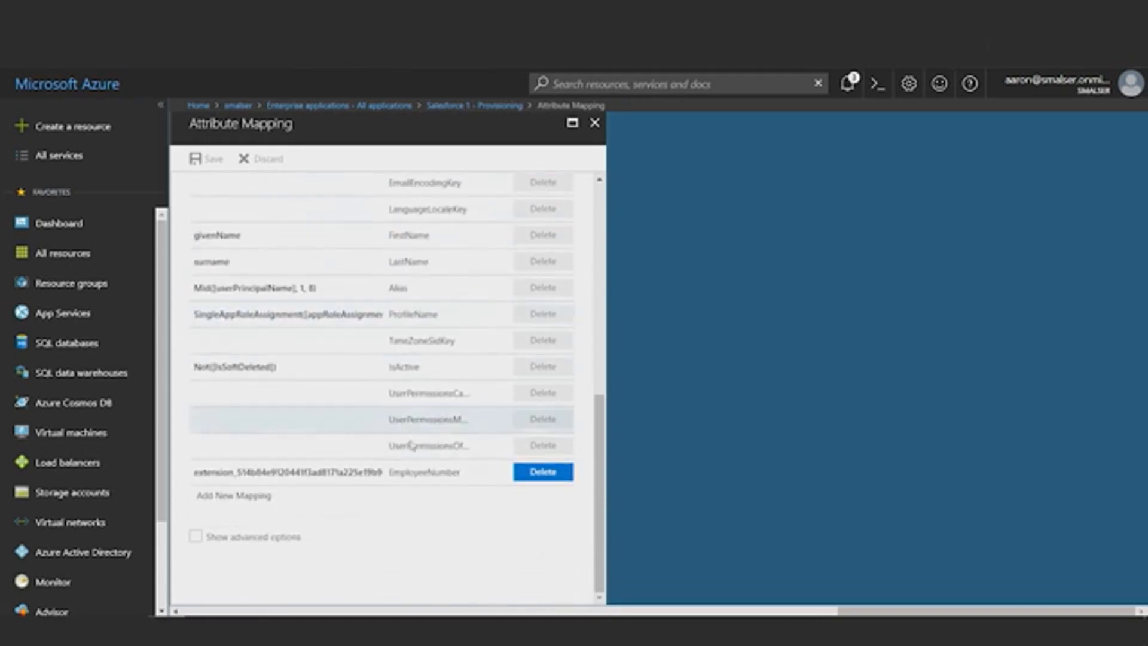
pyautogui.scroll(10, 415, 358)
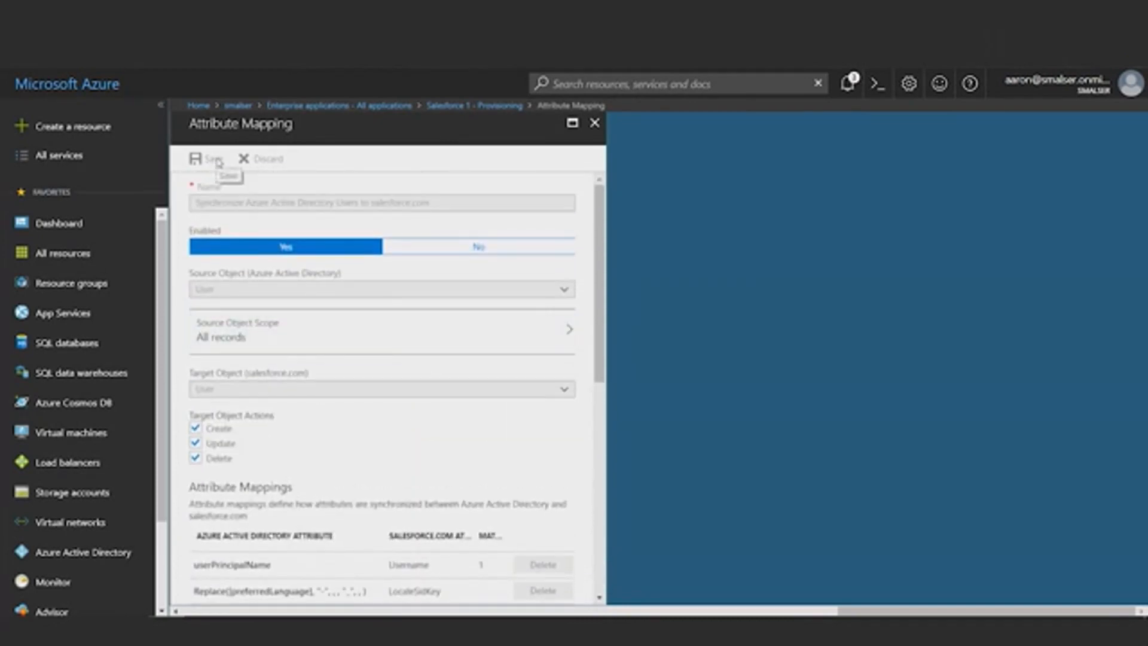
pyautogui.click(594, 126)
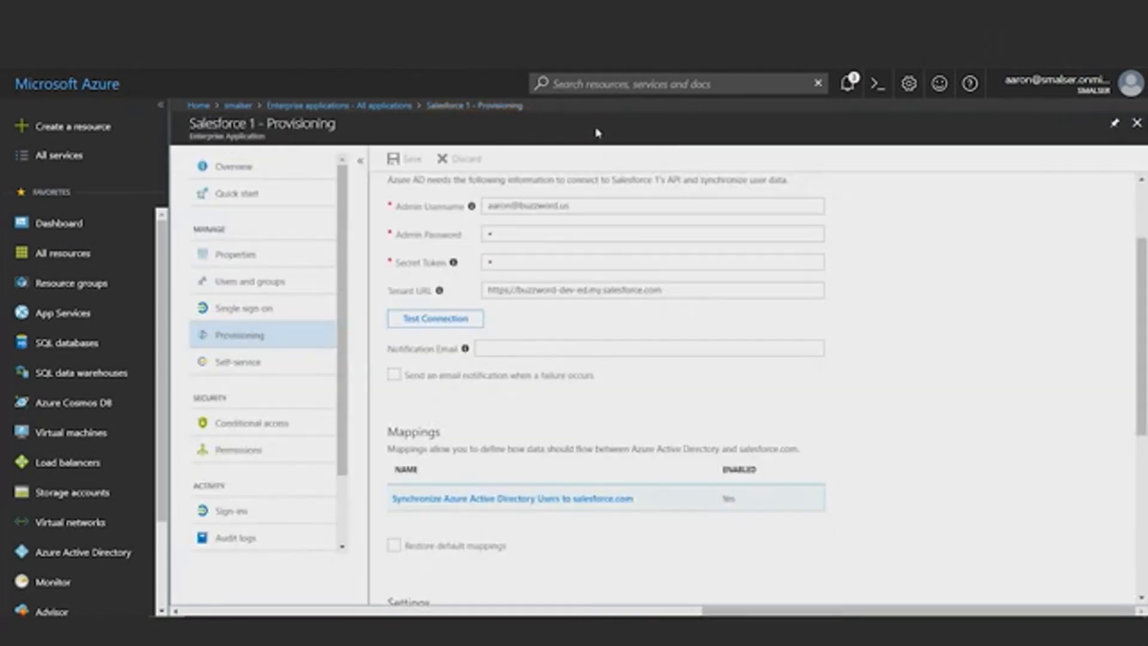
# Step: Review the provisioning status, scope and synchronization details for Salesforce 1
pyautogui.scroll(-3, 577, 367)
pyautogui.scroll(-2, 575, 366)
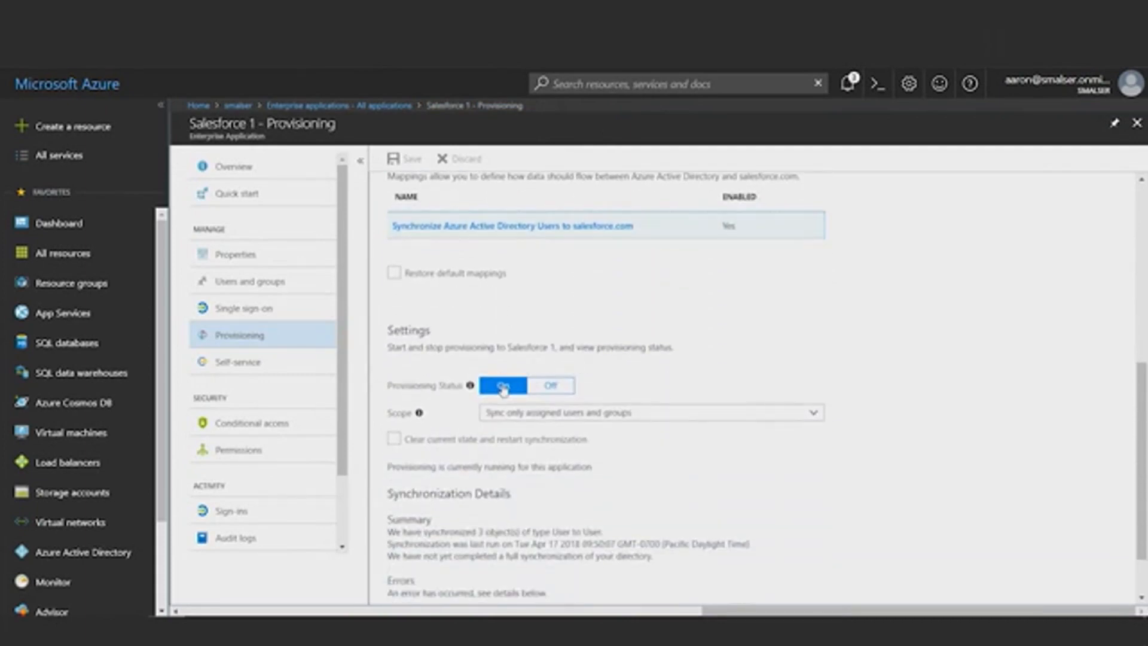